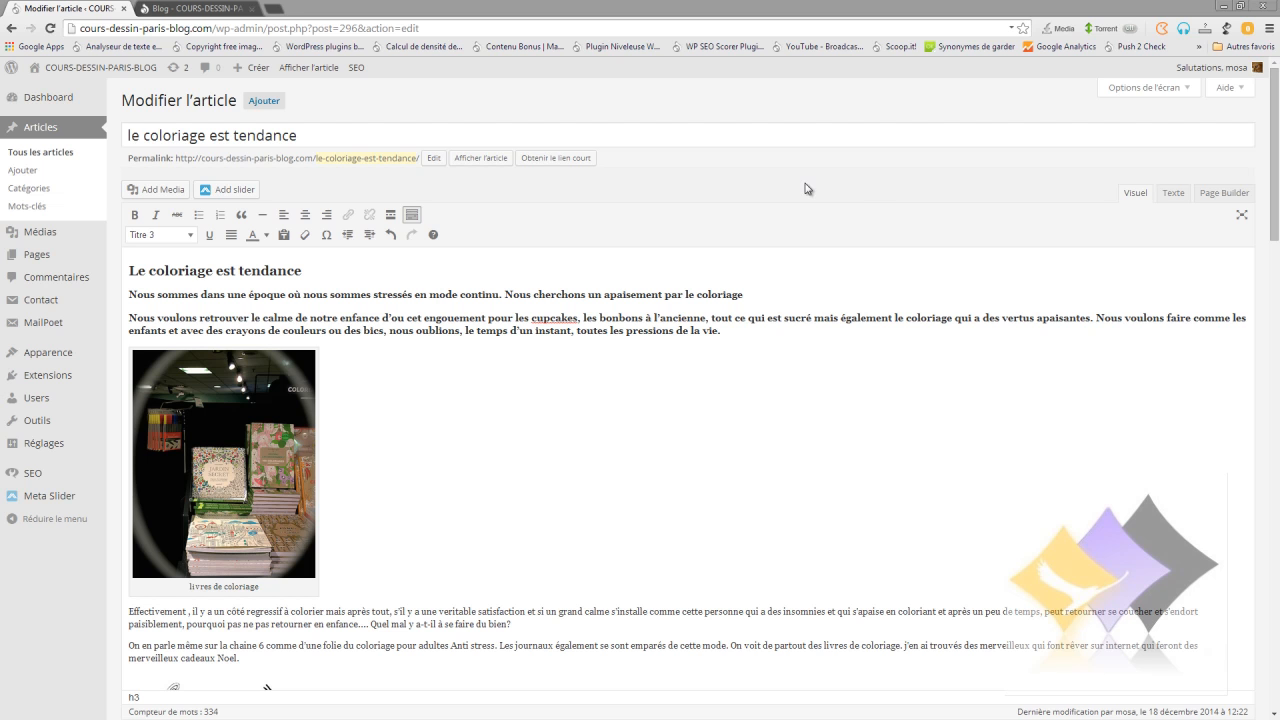
Step: Examine the published article "le coloriage est tendance" and the neighbouring posts on the live blog page
left_click(197, 10)
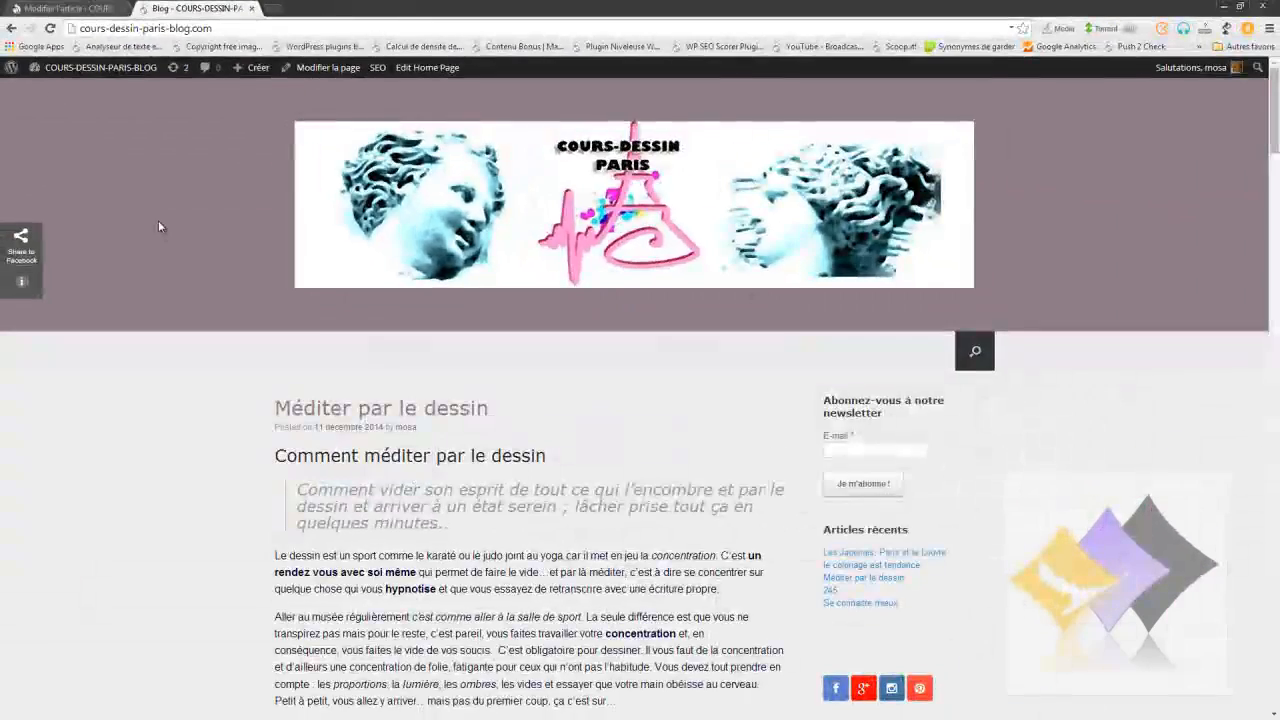
scroll(158, 226, "down", 1)
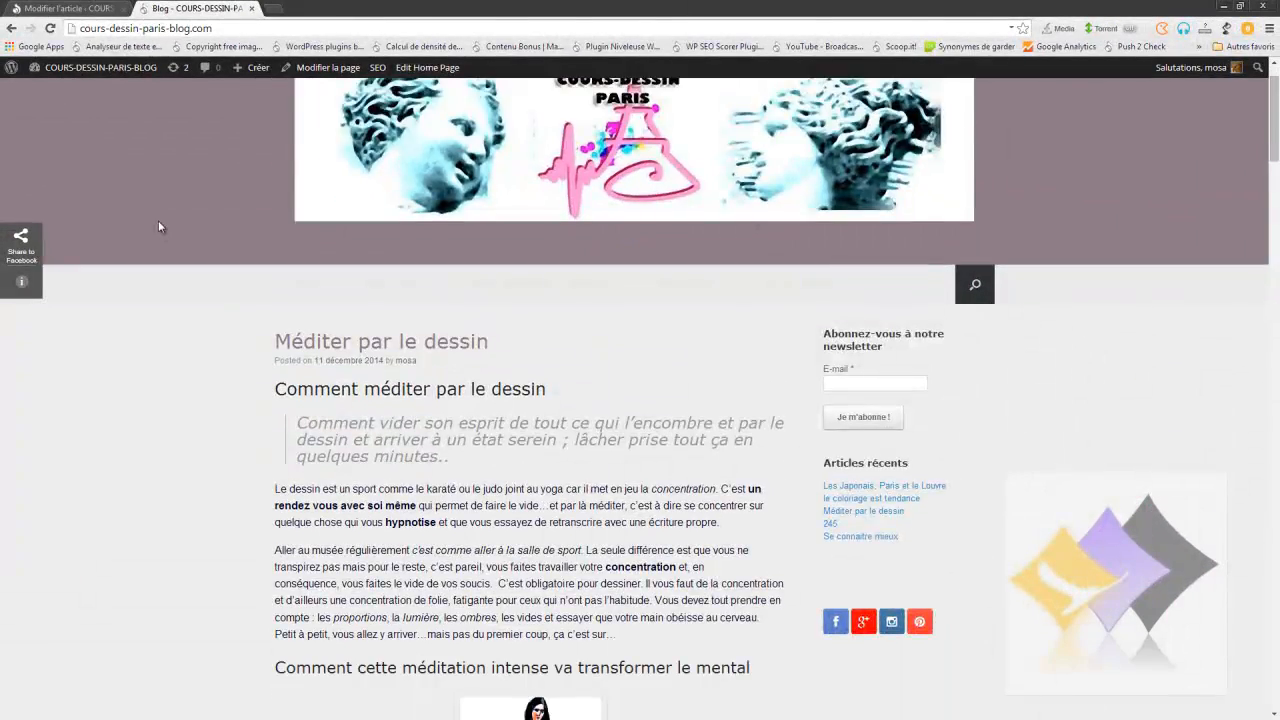
scroll(158, 226, "down", 6)
scroll(163, 226, "down", 9)
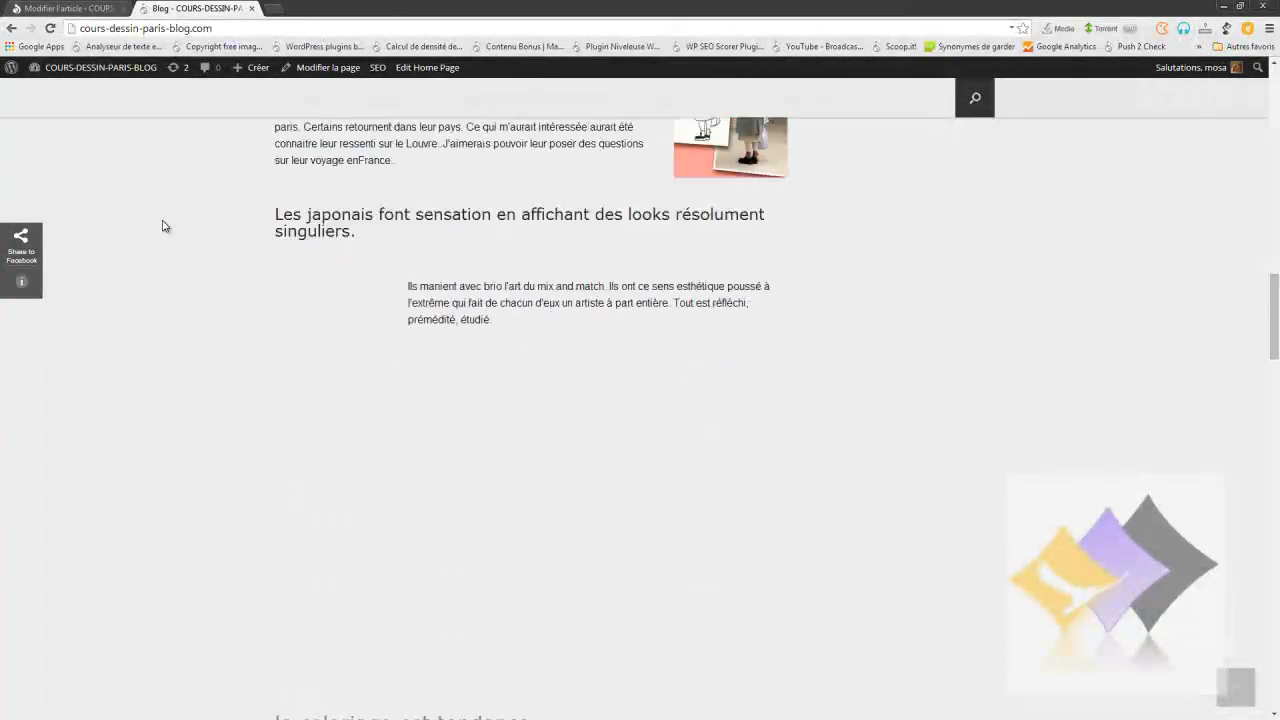
scroll(163, 226, "down", 2)
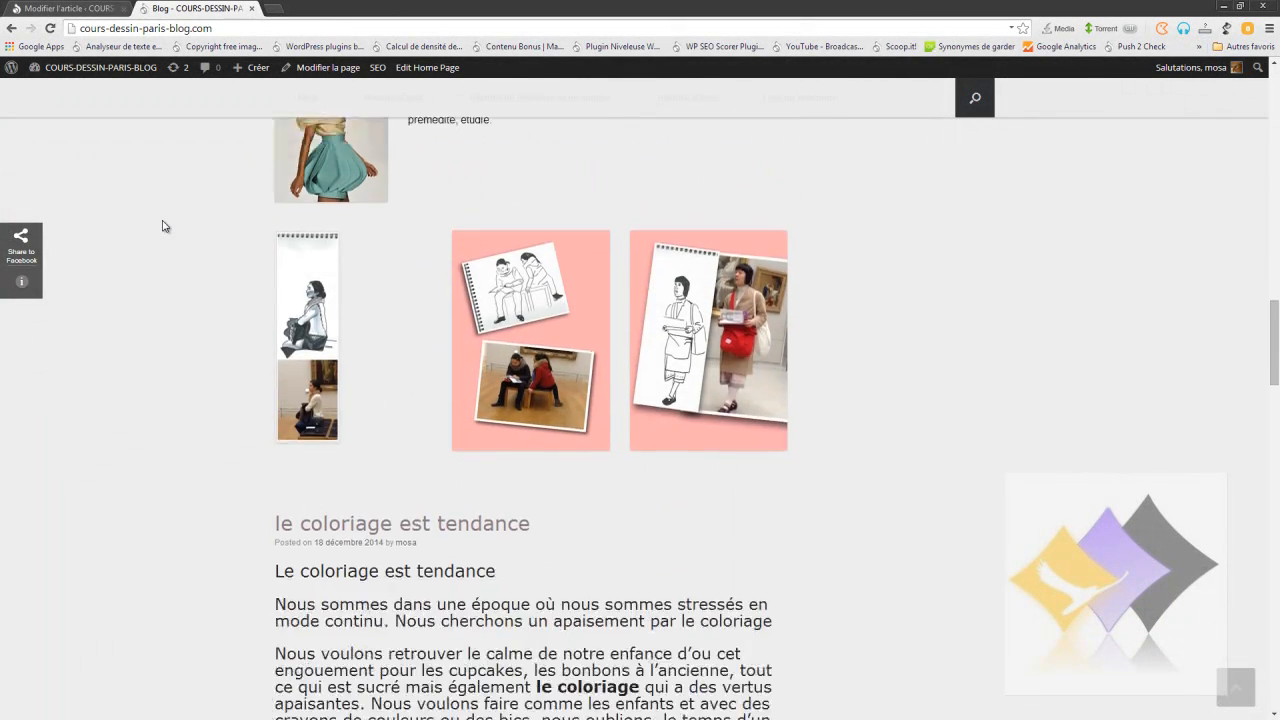
scroll(163, 226, "down", 5)
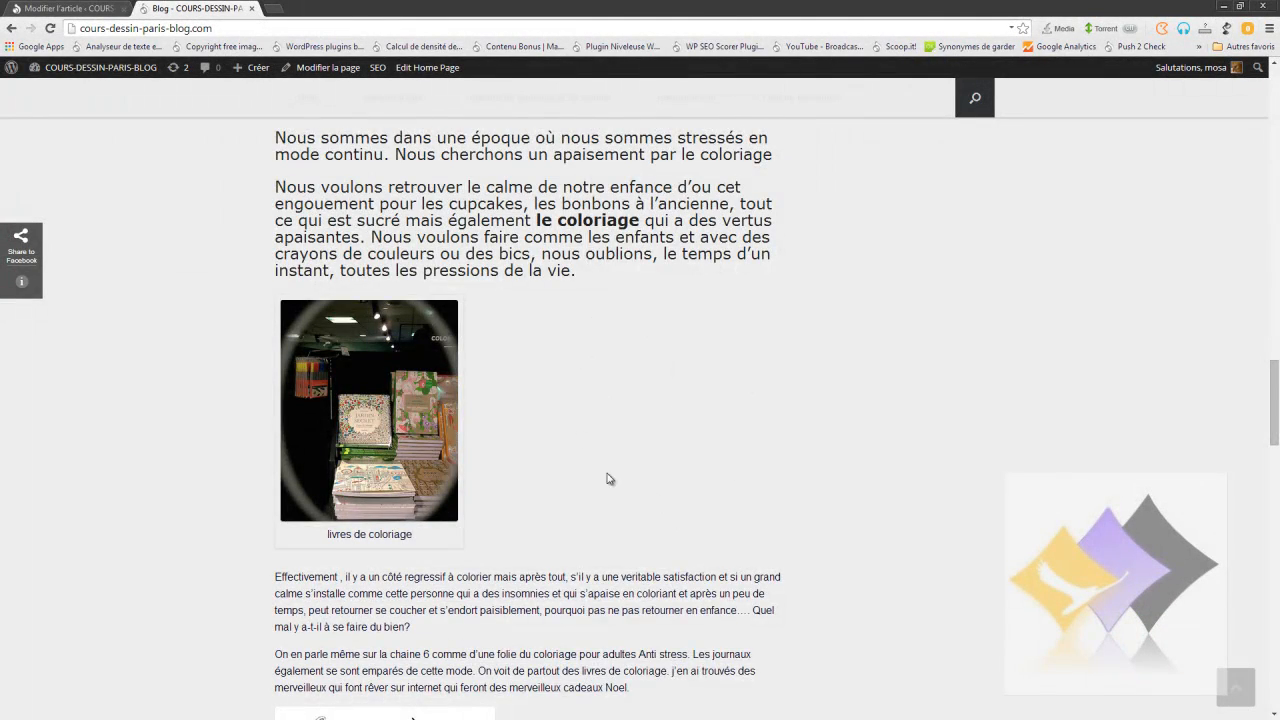
scroll(607, 479, "down", 4)
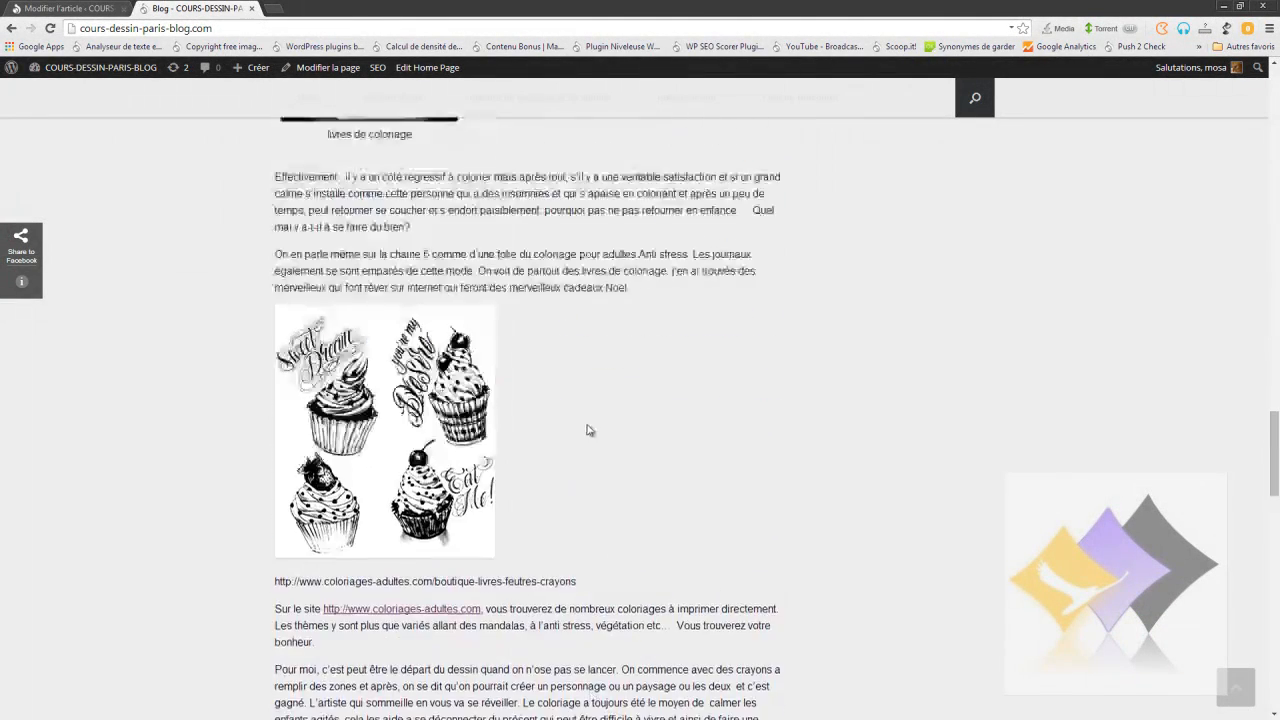
scroll(590, 431, "up", 7)
scroll(590, 431, "down", 2)
Step: Return to the article editor and switch the article from the Texte view to Page Builder
left_click(84, 10)
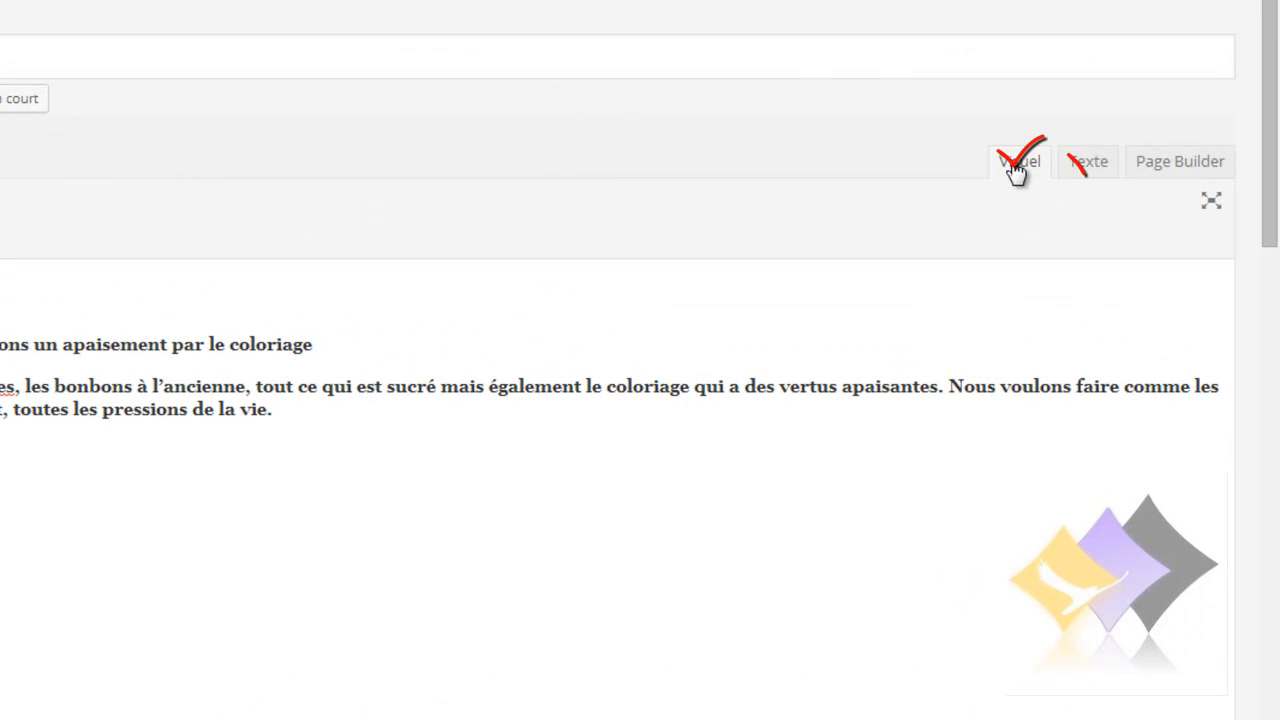
left_click(1088, 166)
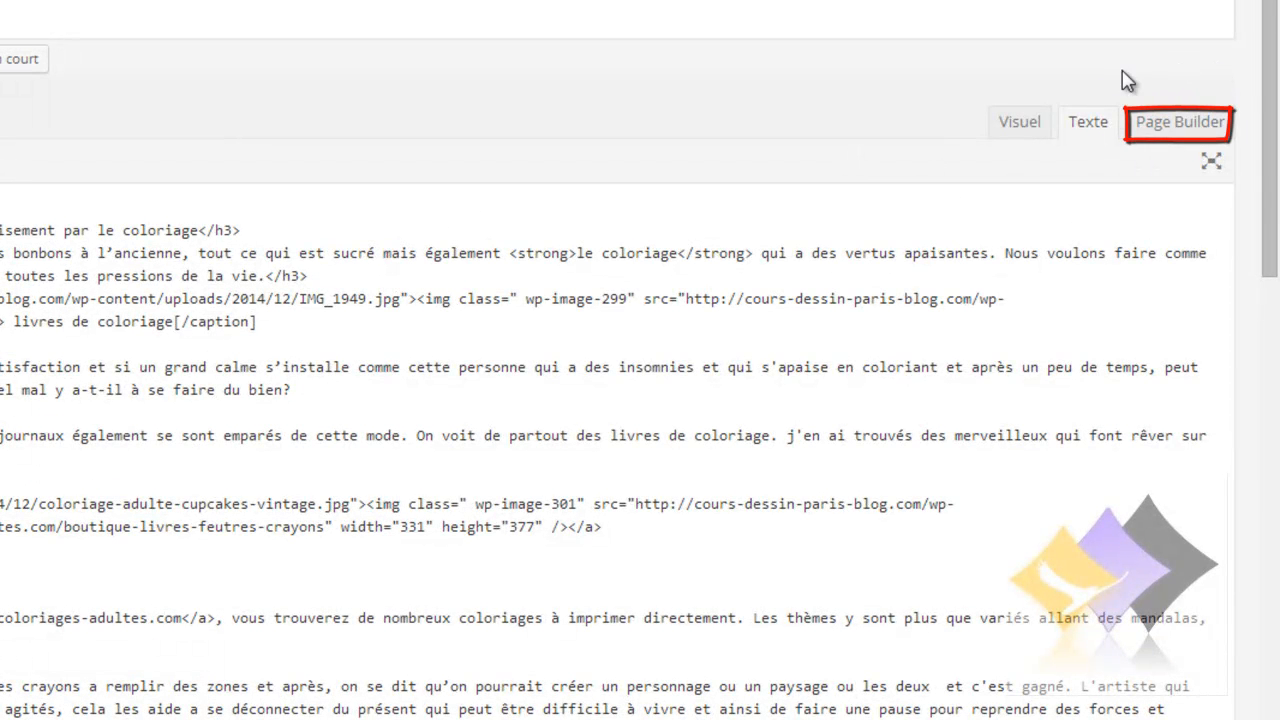
left_click(1185, 127)
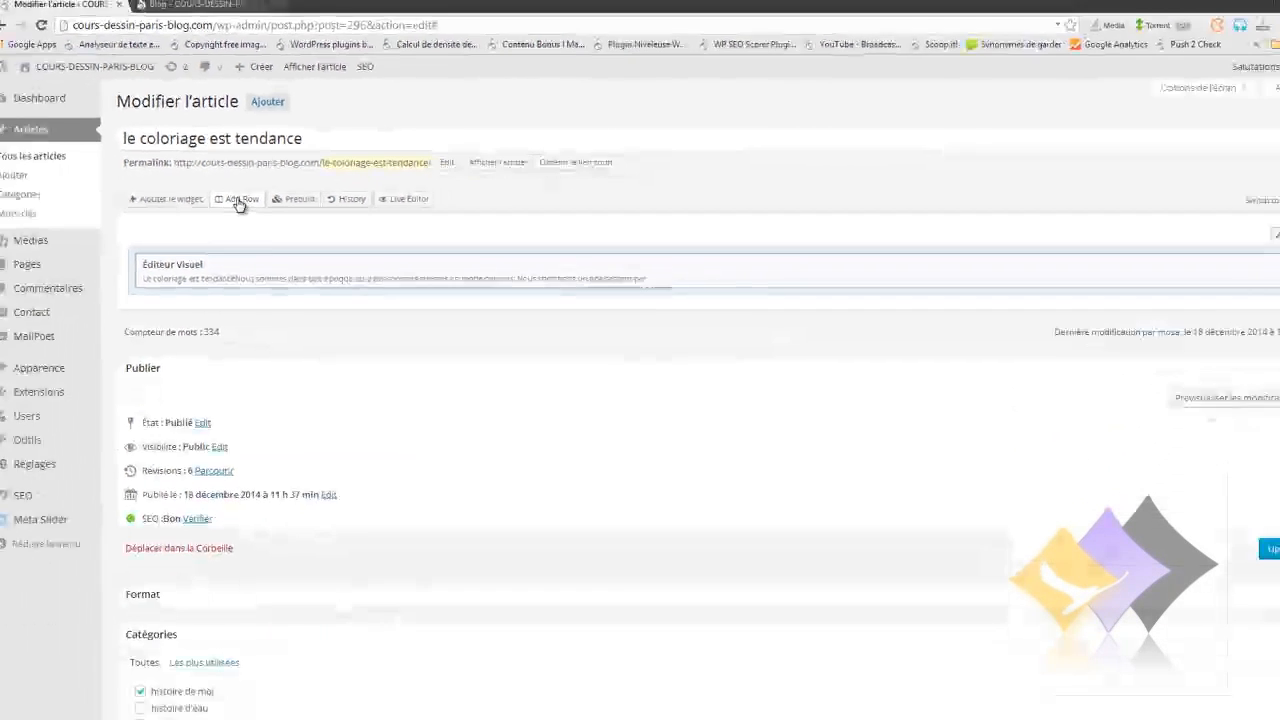
Step: Insert two single-column rows in the Page Builder layout, moving the first one above the Éditeur Visuel row
left_click(258, 270)
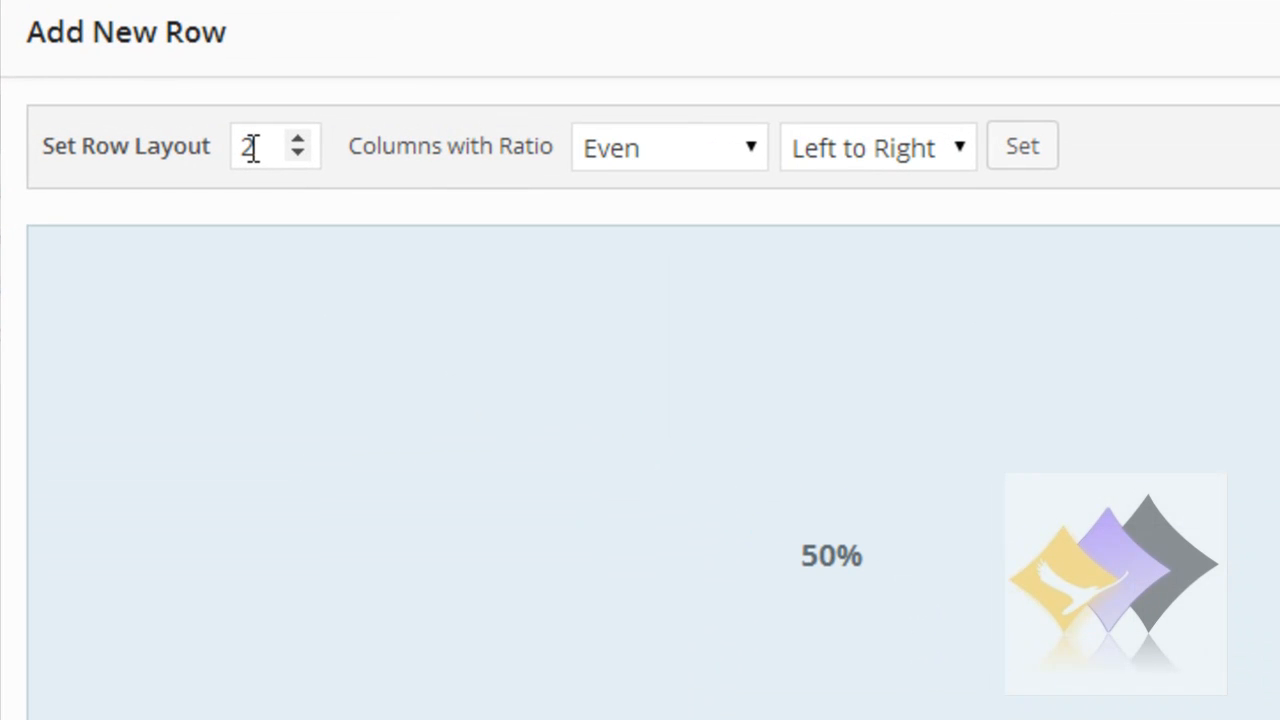
left_click_drag(254, 148, 234, 146)
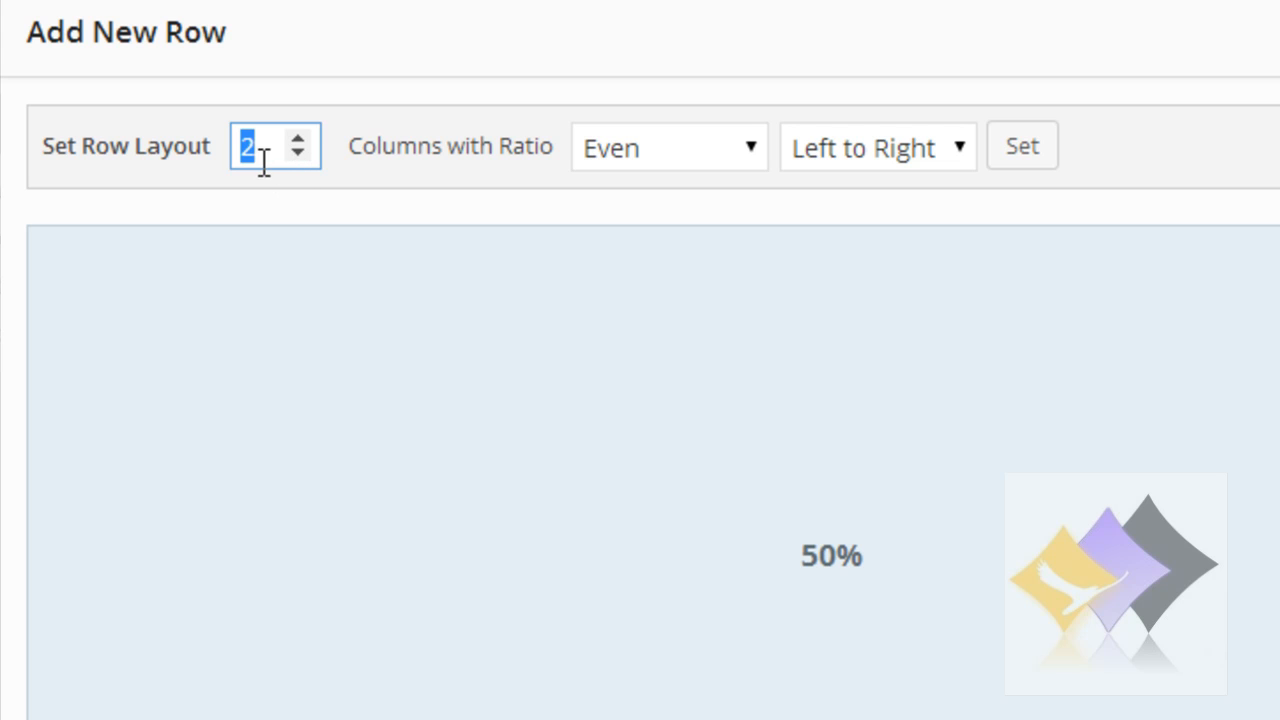
type("1")
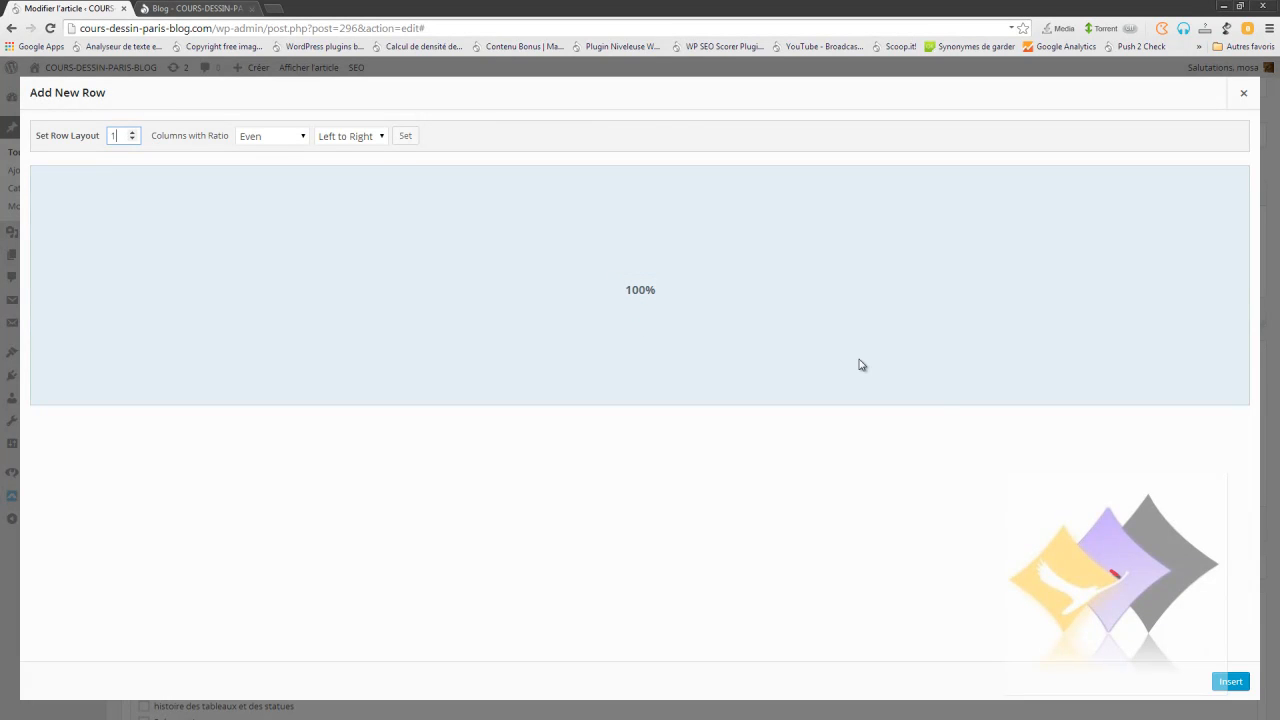
left_click(1232, 682)
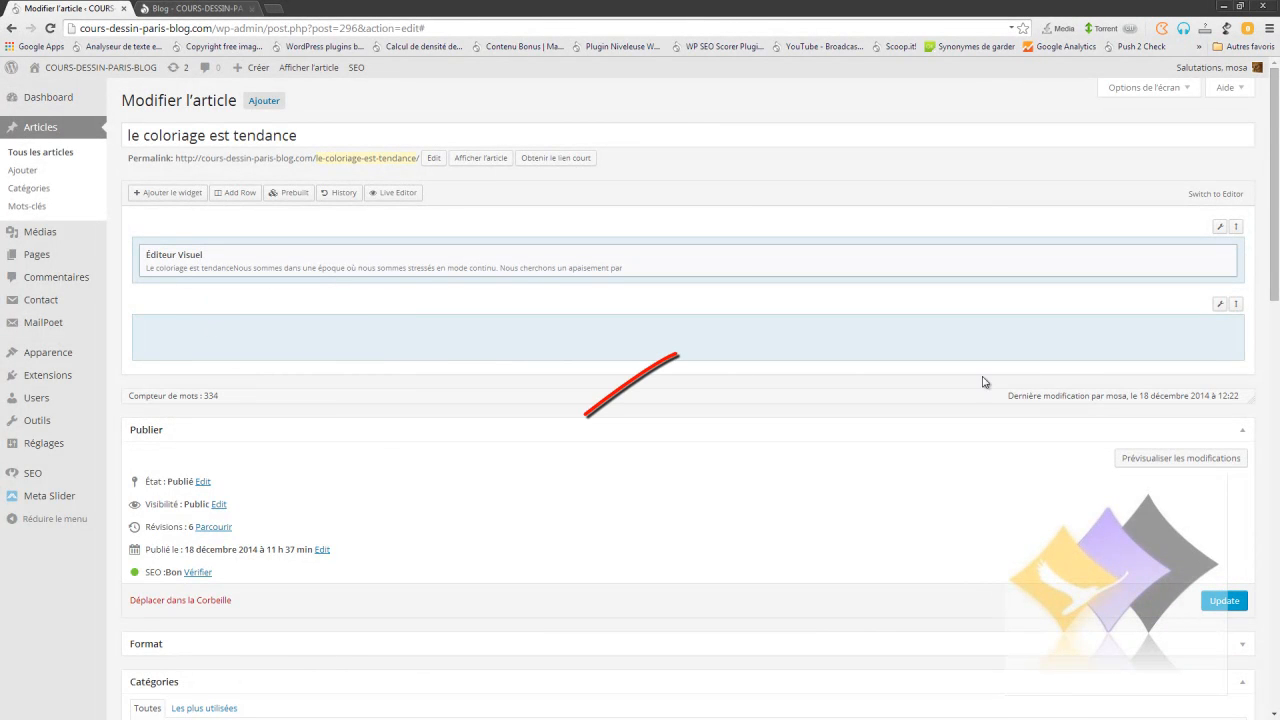
left_click_drag(1232, 304, 1223, 223)
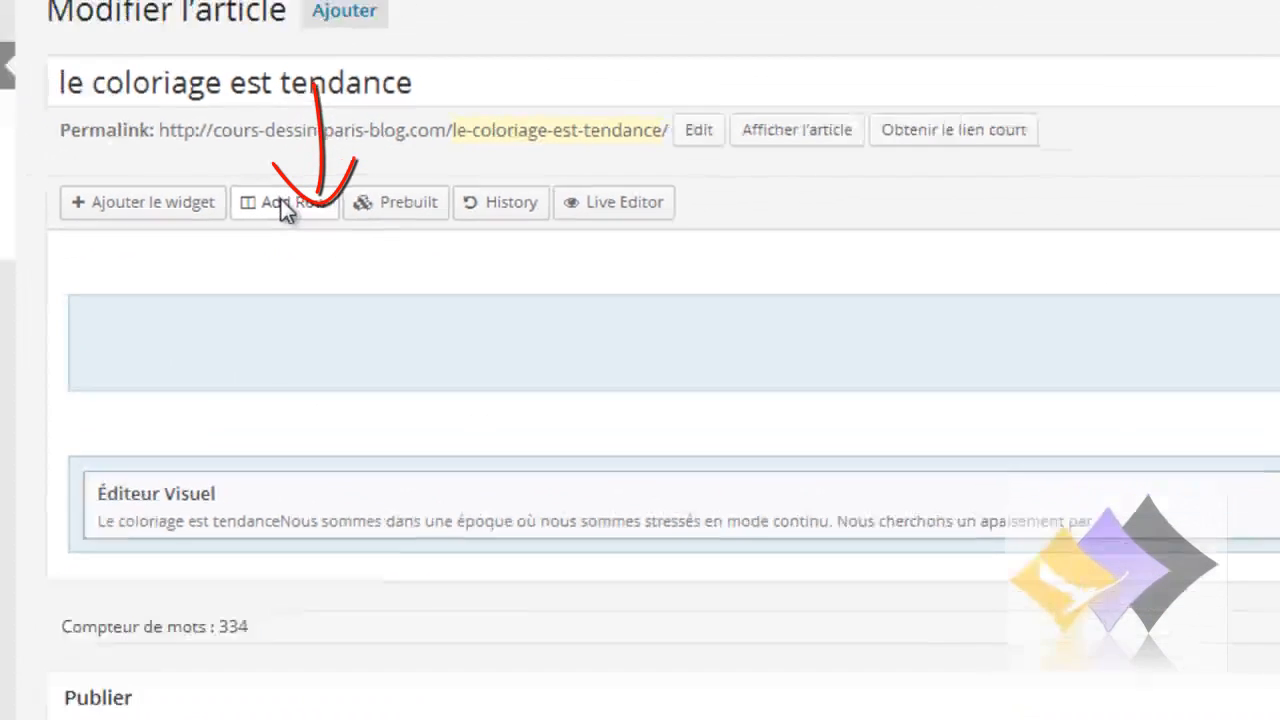
left_click(305, 208)
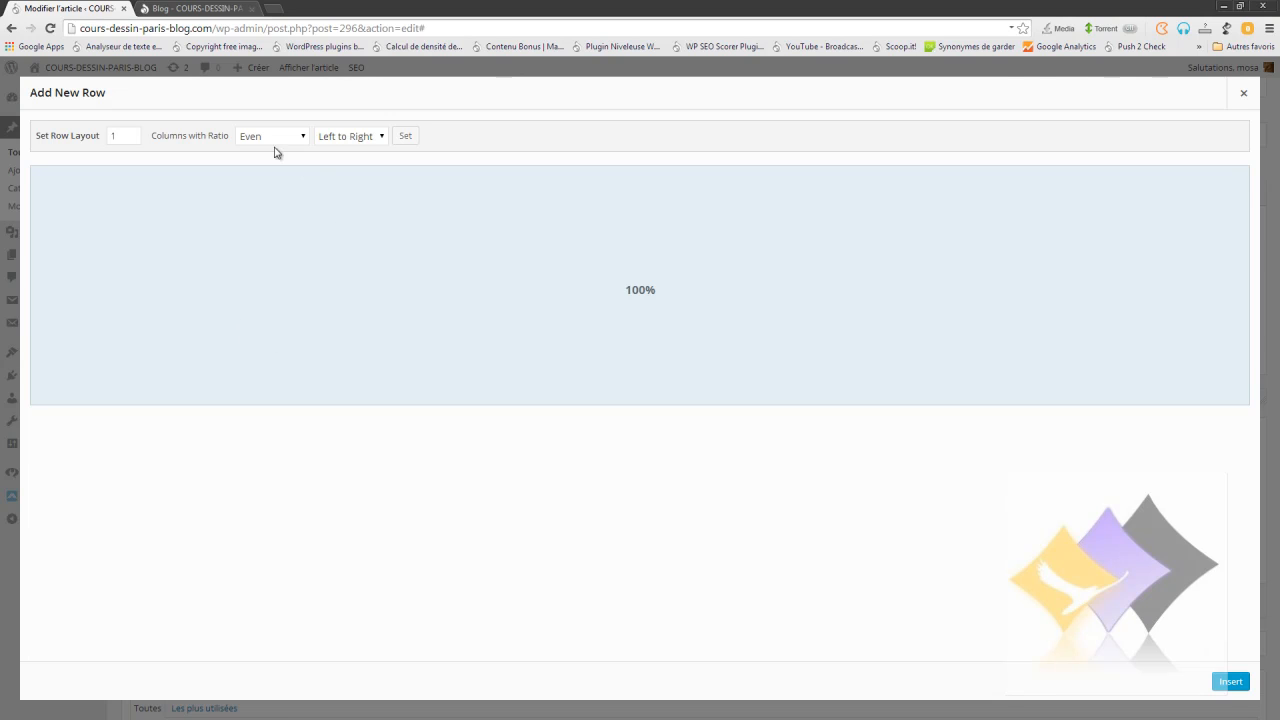
left_click(1230, 681)
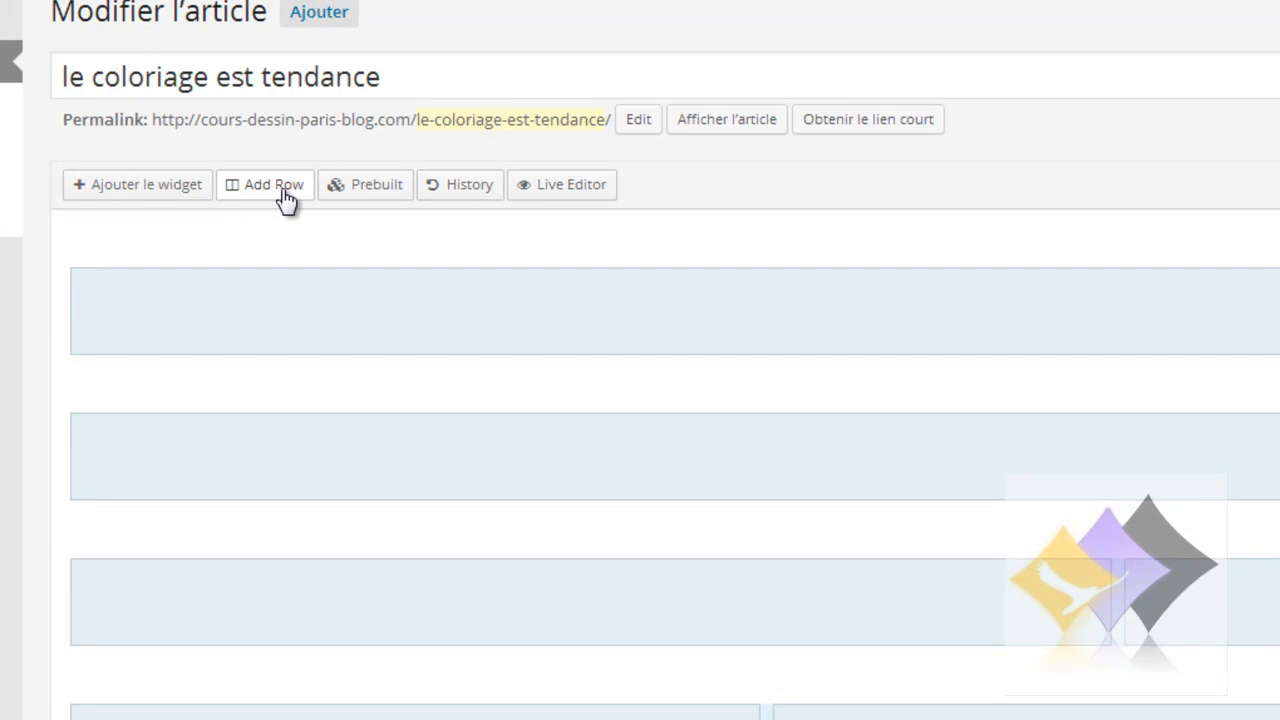
Step: Add a Texte widget to the first single-column row and open its settings
left_click(143, 291)
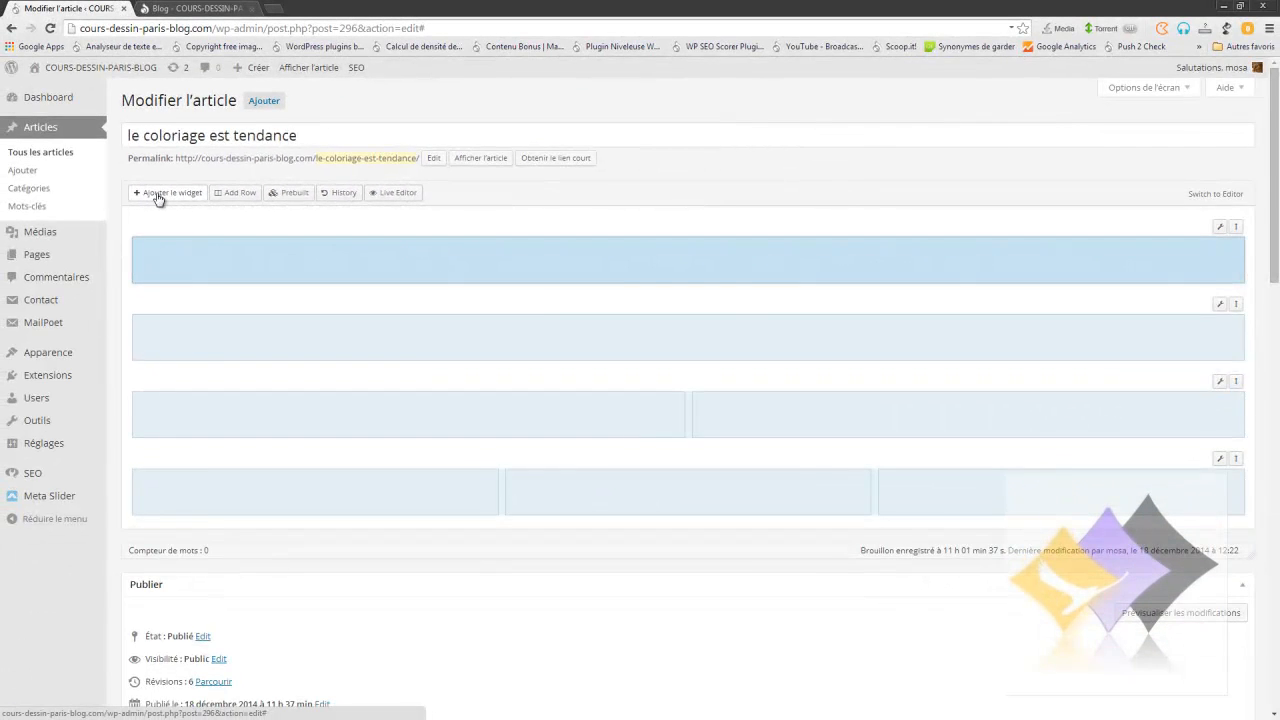
left_click(165, 193)
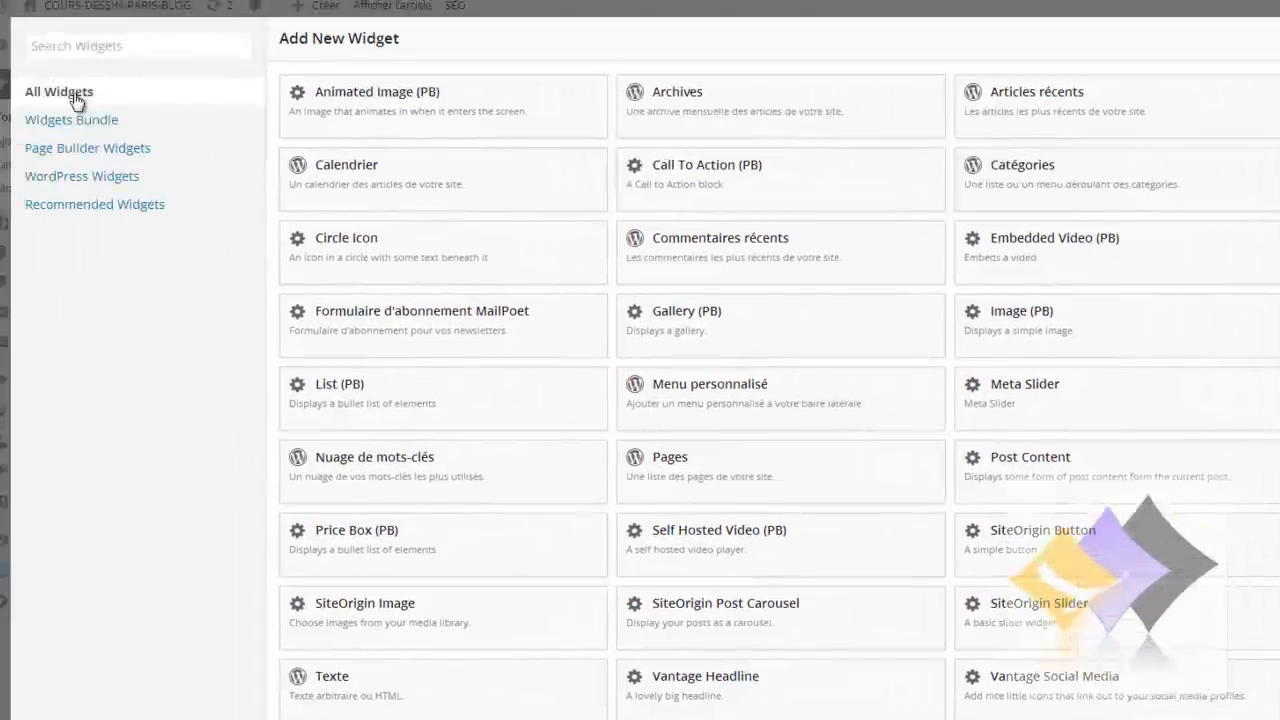
left_click(95, 153)
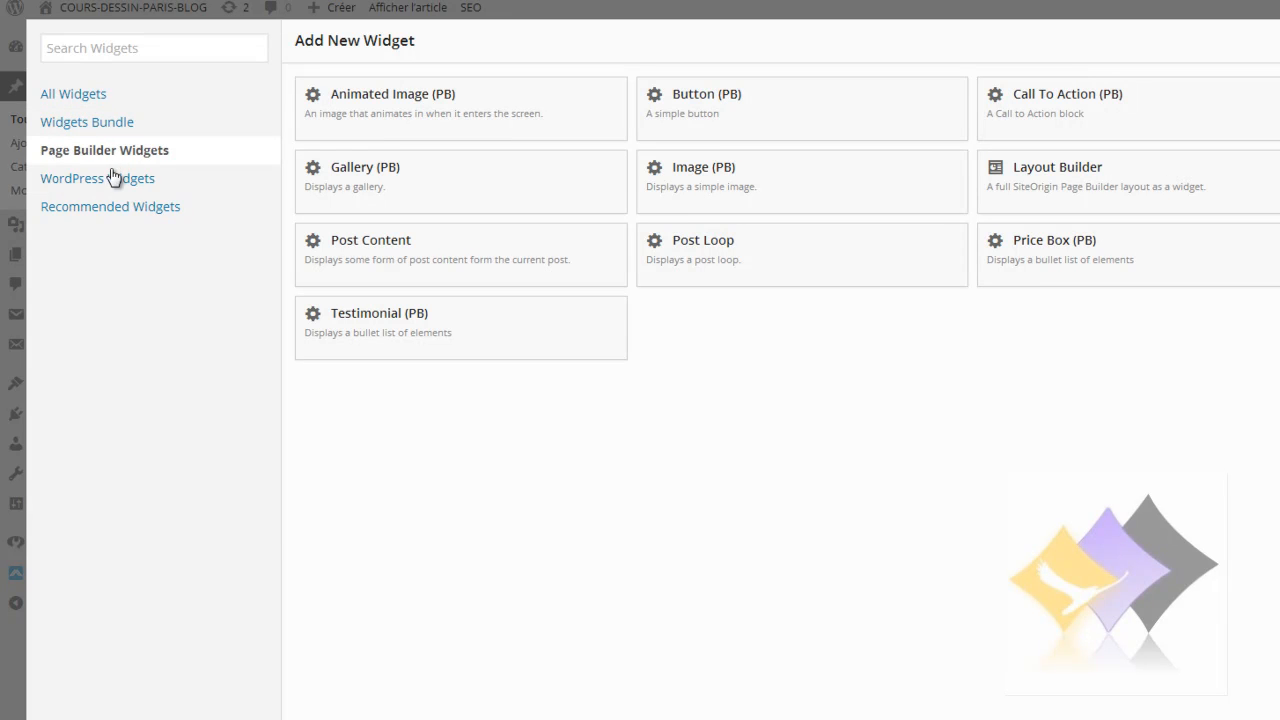
left_click(86, 100)
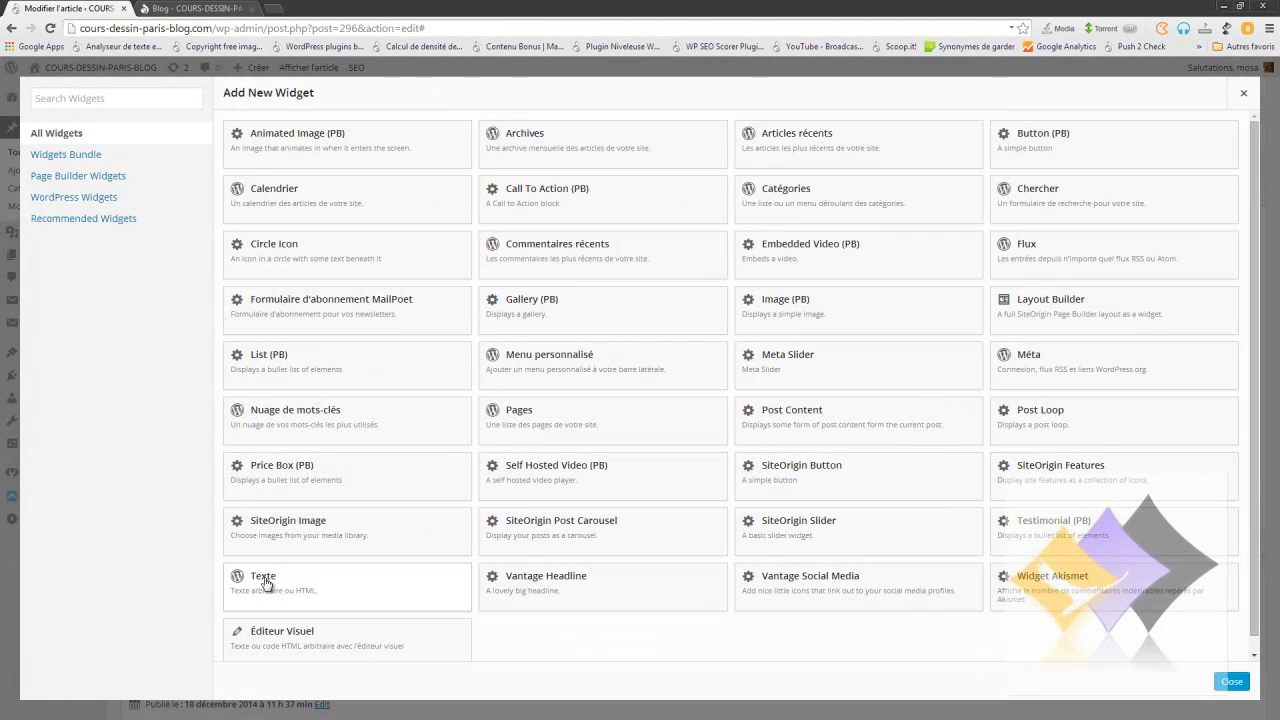
left_click(360, 692)
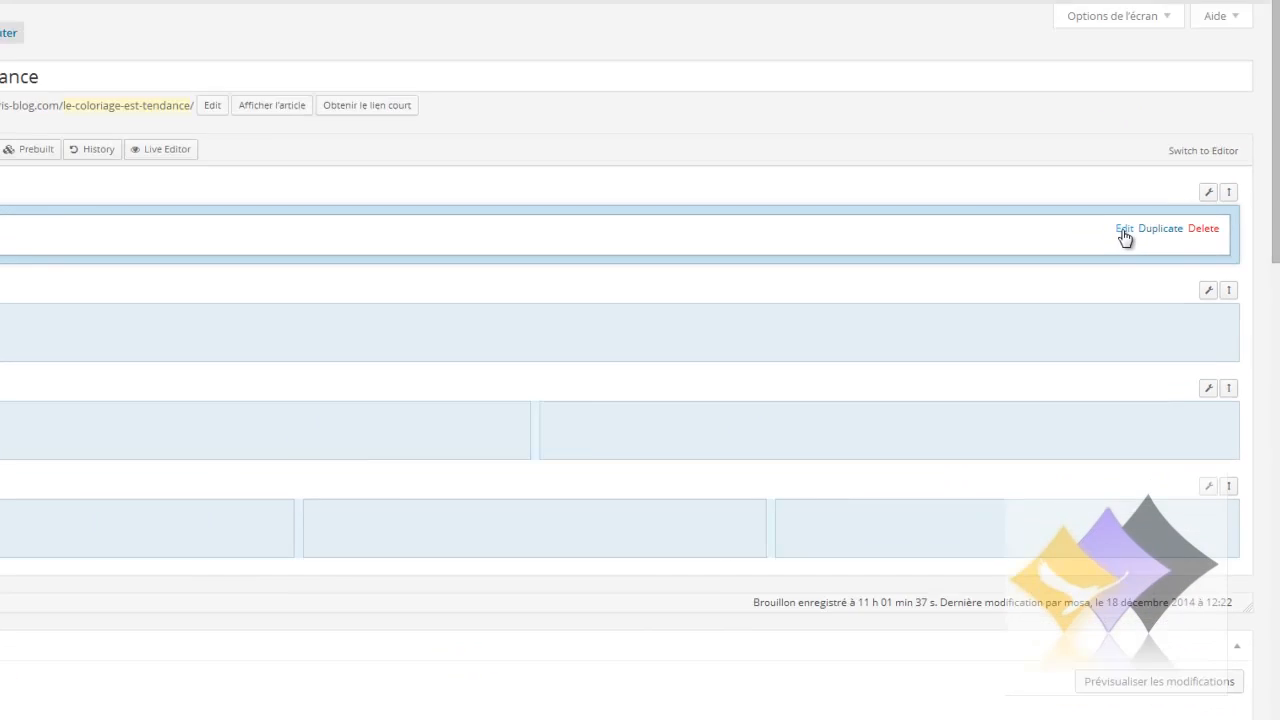
left_click(1022, 136)
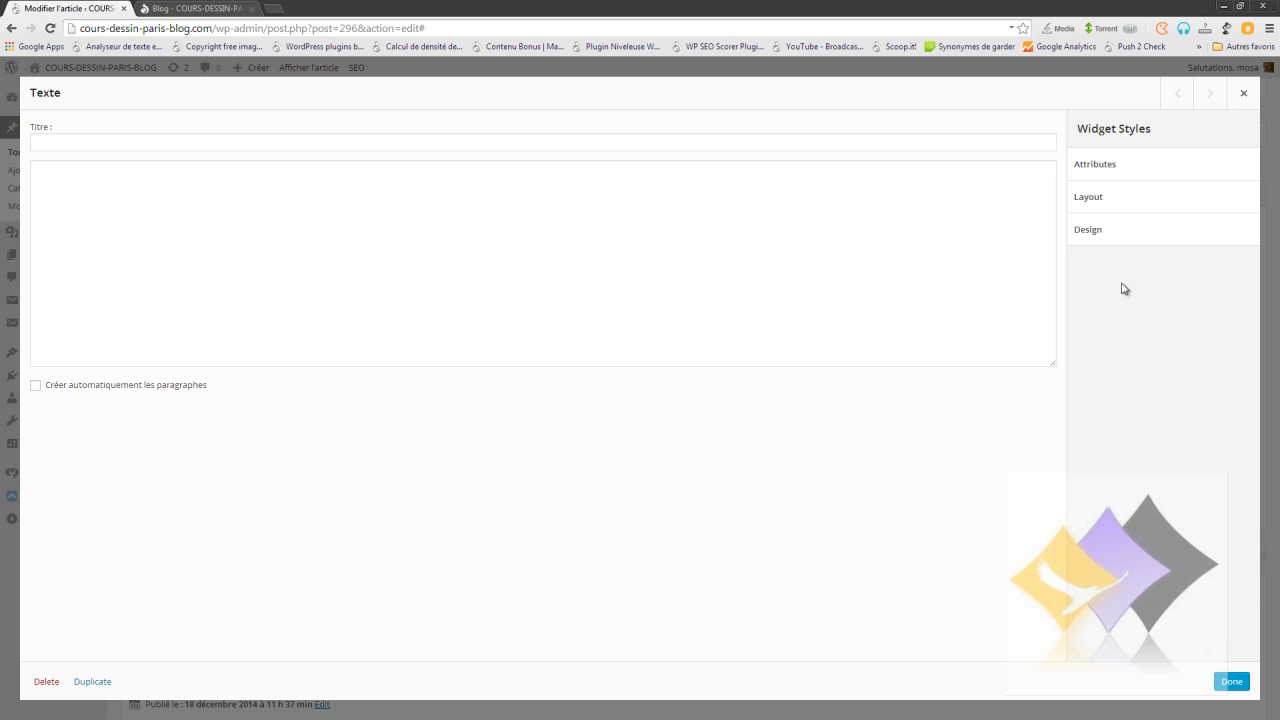
Step: Consult the heading of the published coloring article and title the Texte widget "La nouvelle tendance est au coloriage ..."
left_click(178, 9)
scroll(214, 200, "up", 4)
scroll(222, 210, "up", 1)
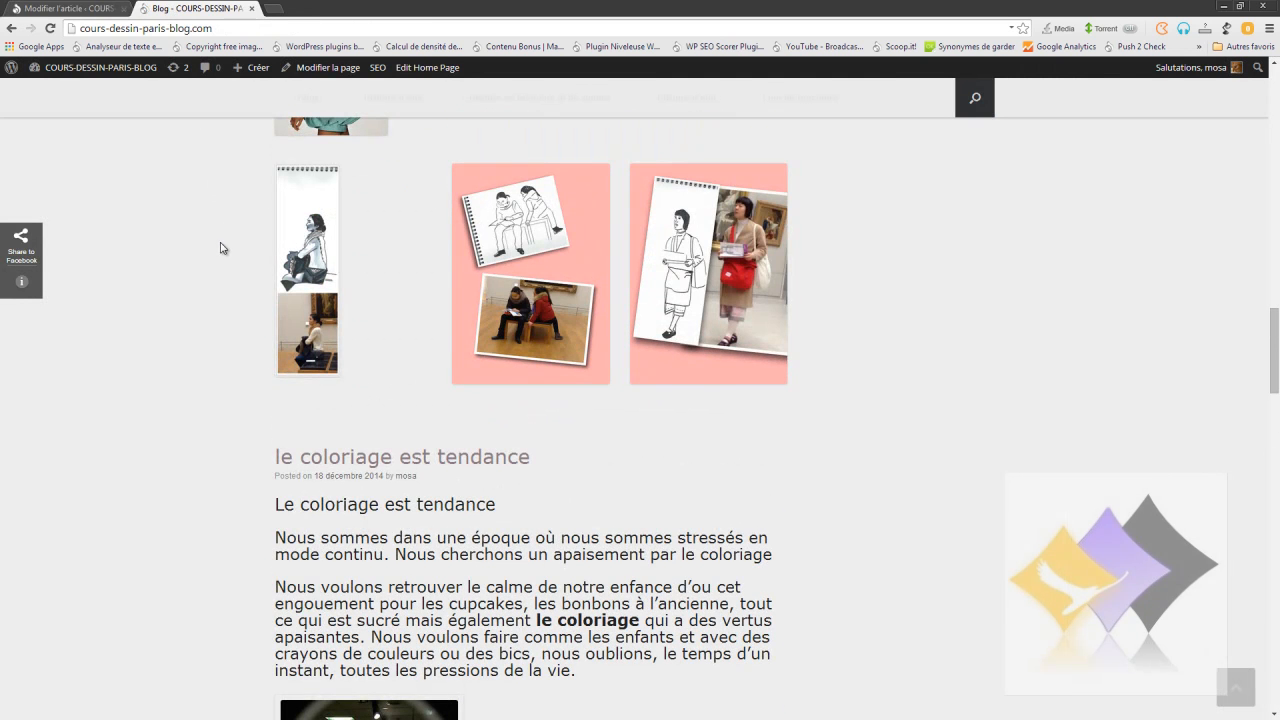
scroll(221, 250, "down", 5)
scroll(220, 251, "up", 2)
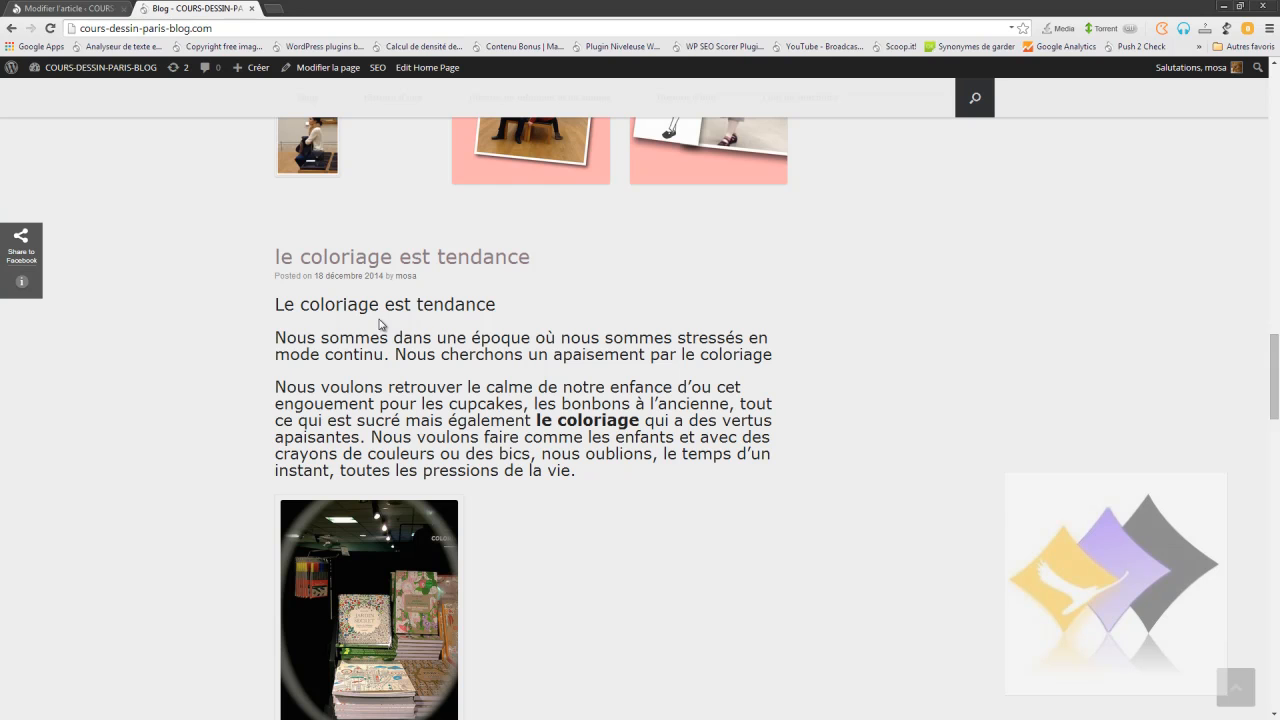
left_click(64, 10)
left_click(69, 142)
type("La ")
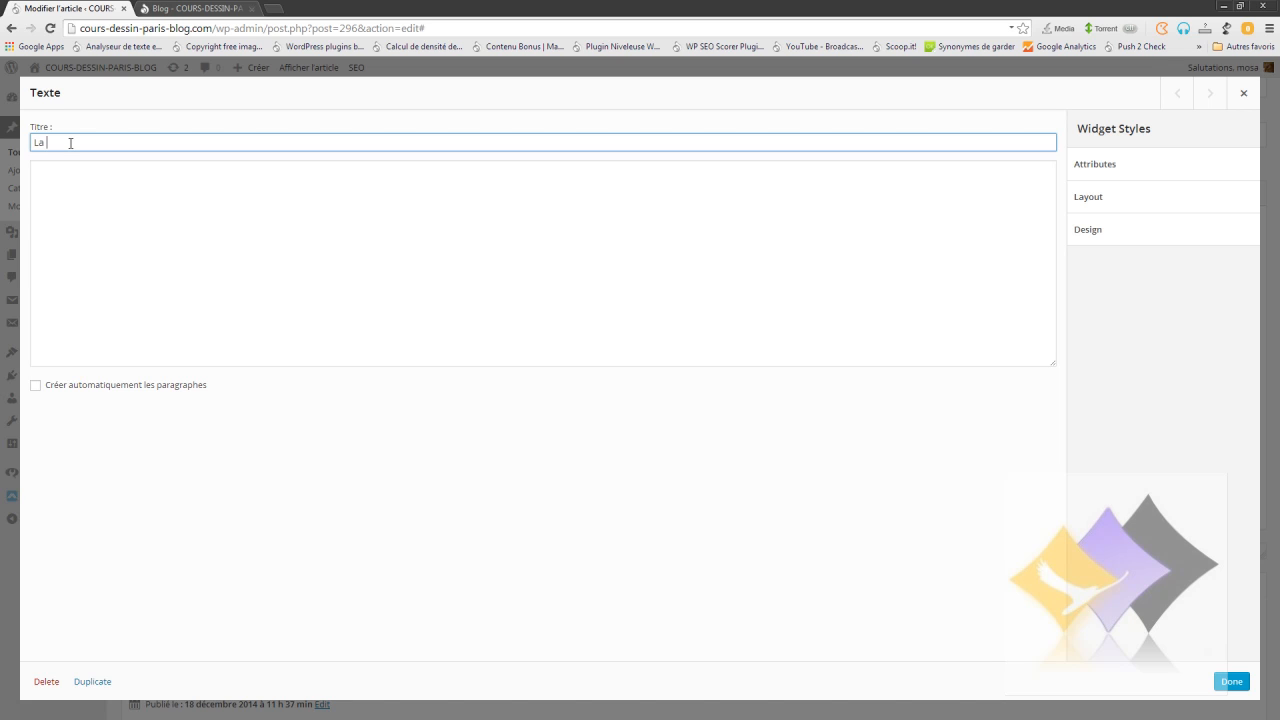
type("tendance est au colorig")
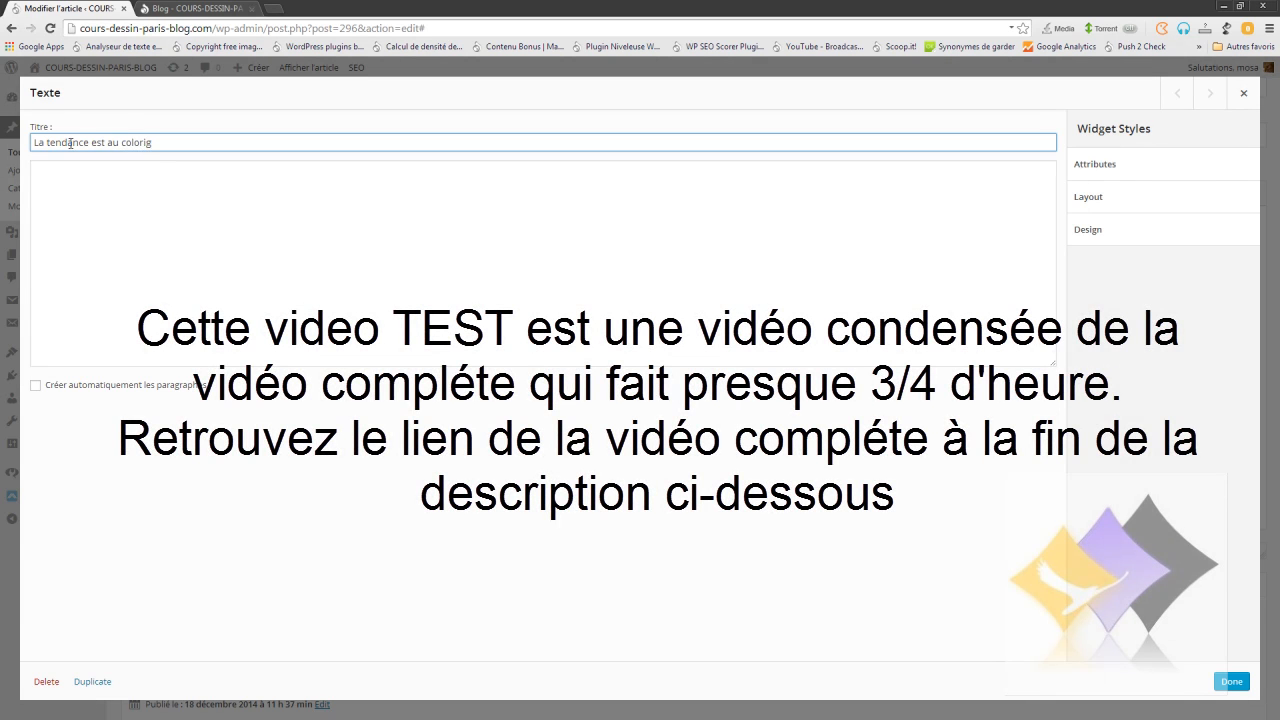
type("age ...")
left_click(47, 142)
type("nouvelle")
left_click(1232, 681)
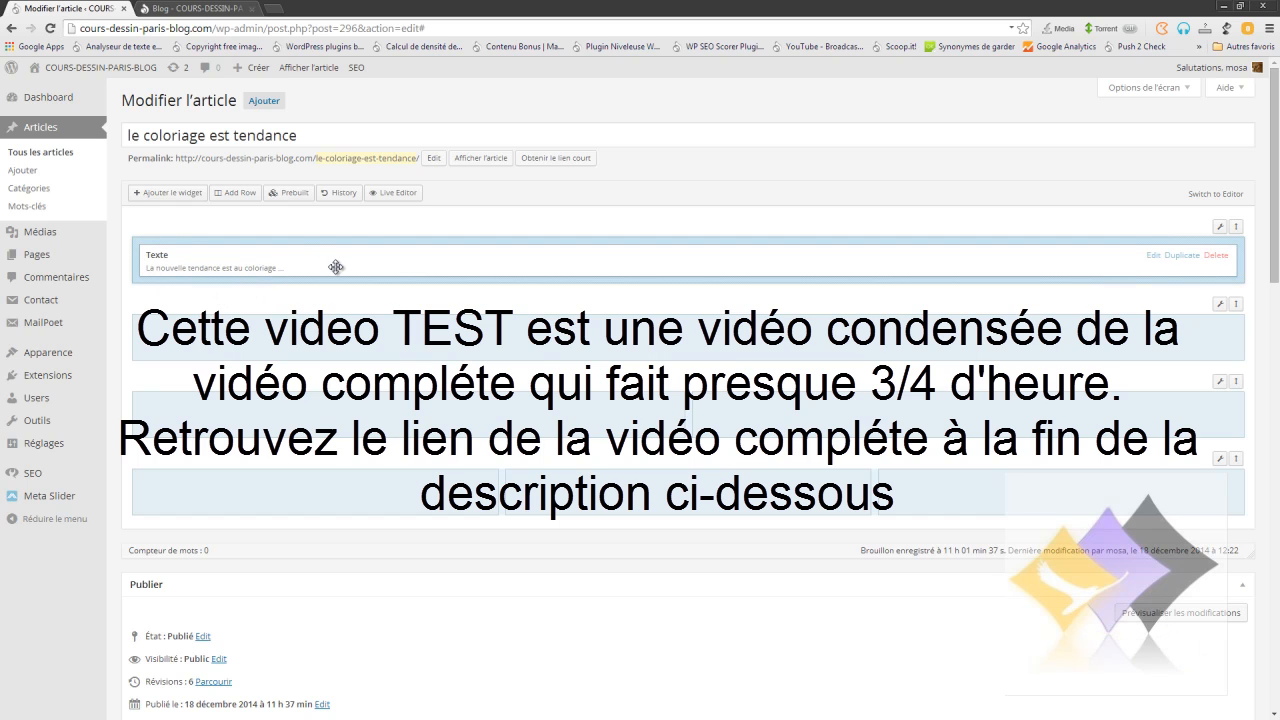
Step: Open the list of available widgets to add another one to the layout
left_click(180, 195)
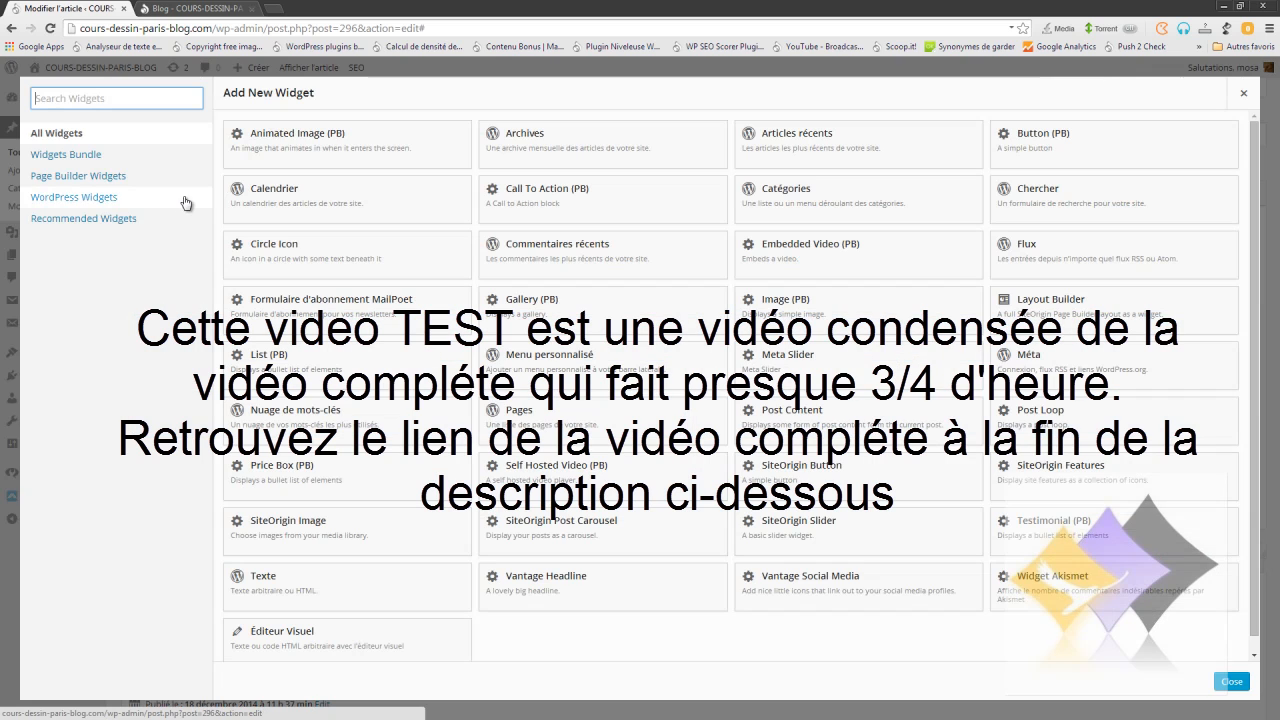